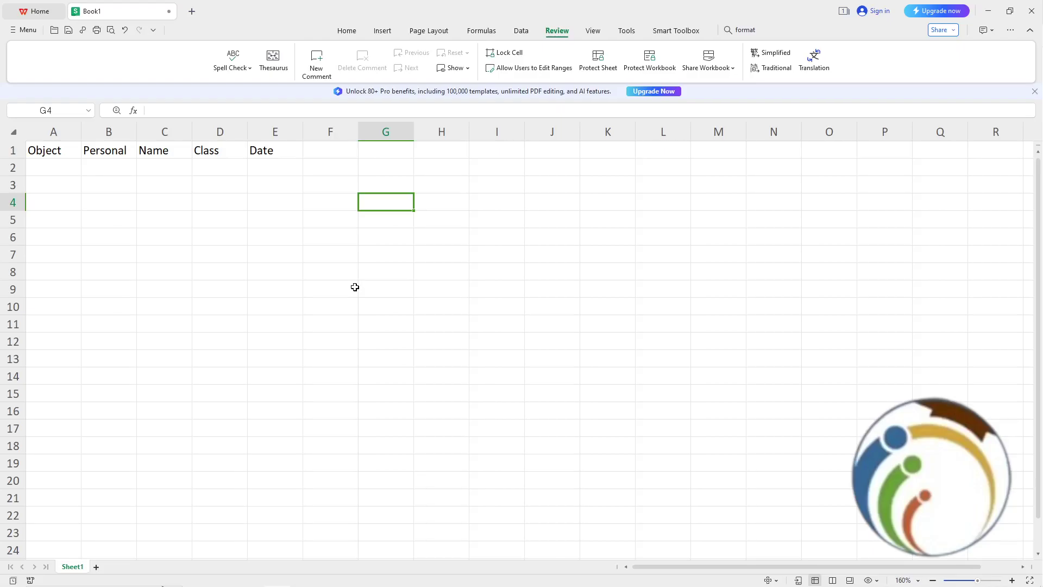
- Switch the ribbon back to the Home tab's editing and formatting tools
{"action": "left_click", "coordinate": [347, 31]}
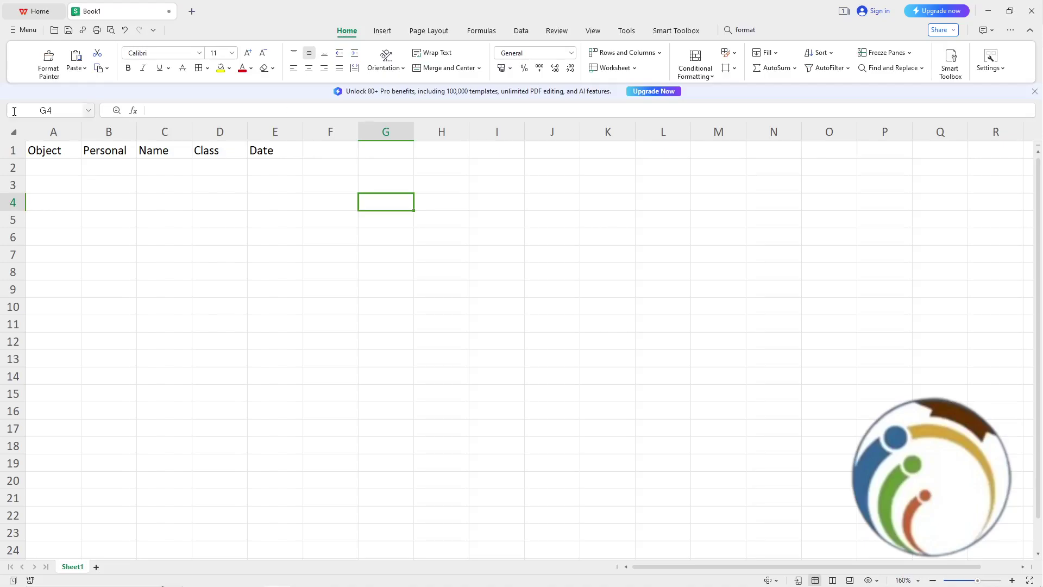
- Check the row 1 header cells Object, Personal, Class and Date in A1–E1
{"action": "left_click", "coordinate": [44, 152]}
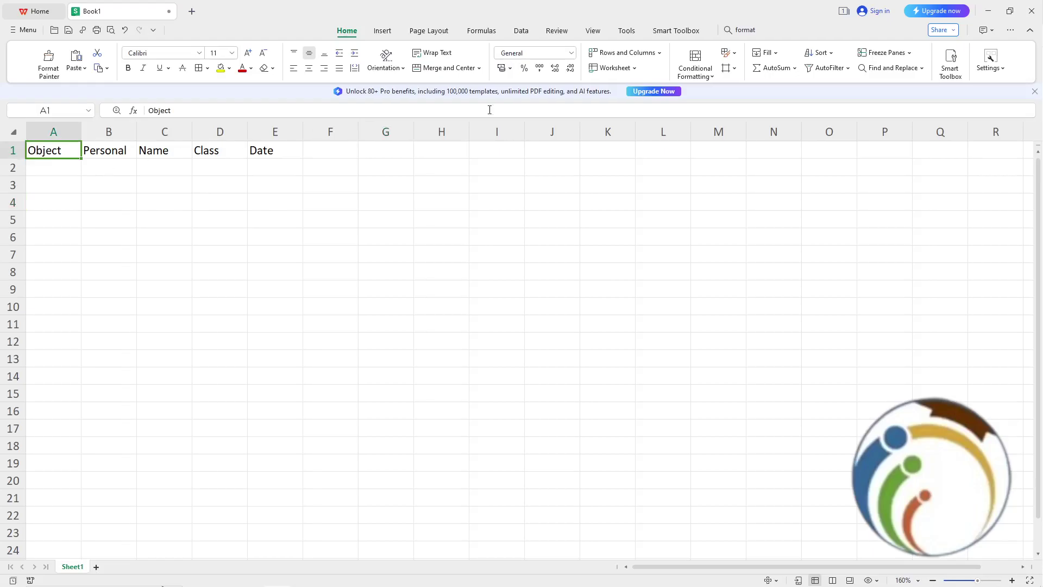
{"action": "left_click", "coordinate": [135, 154]}
{"action": "left_click", "coordinate": [163, 153]}
{"action": "left_click", "coordinate": [255, 152]}
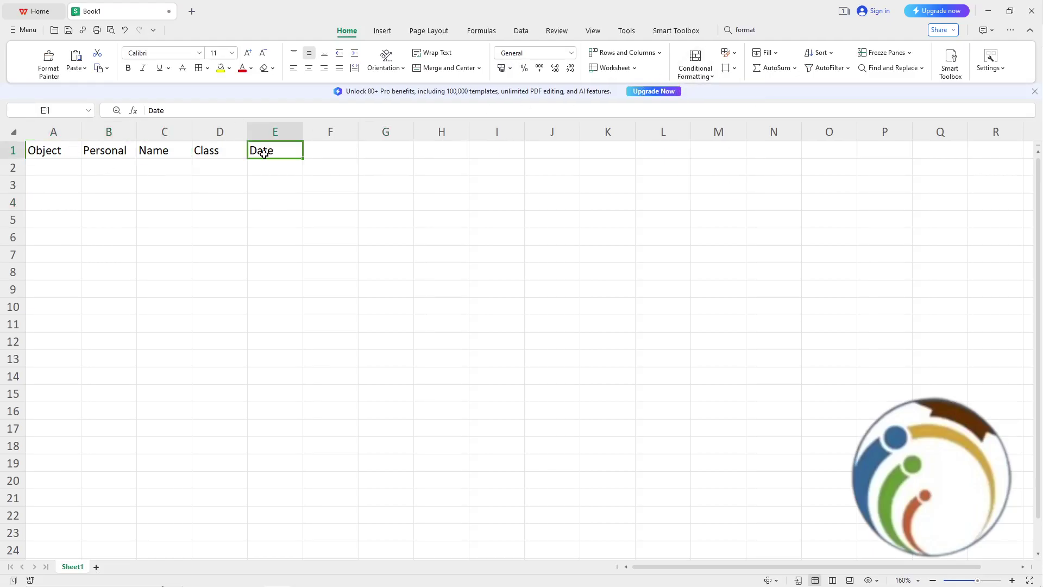
{"action": "left_click", "coordinate": [217, 152]}
- Select the whole of Sheet1 with the Select All corner
{"action": "left_click", "coordinate": [15, 135]}
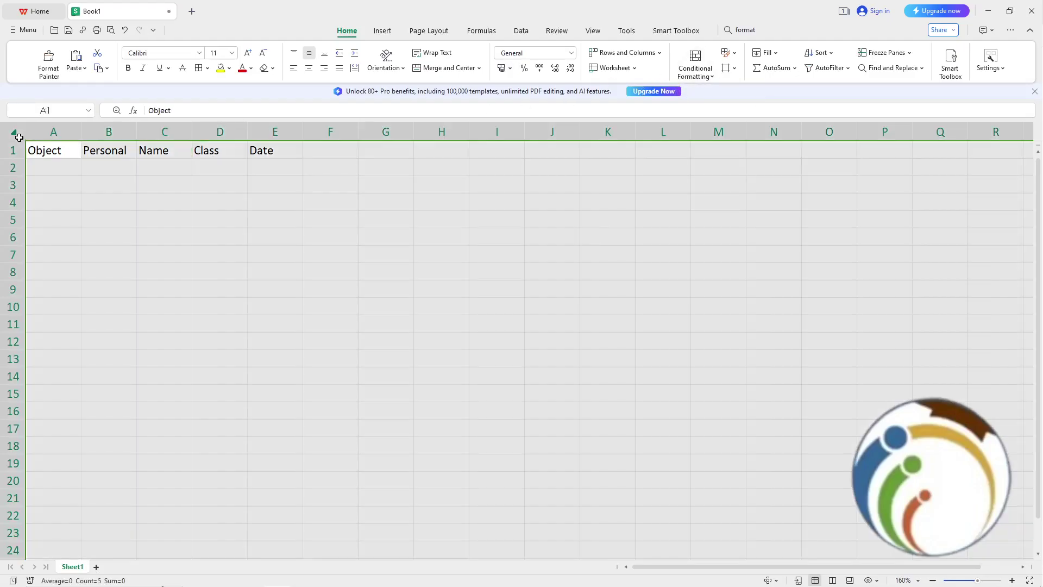
{"action": "left_click", "coordinate": [69, 172]}
{"action": "left_click", "coordinate": [16, 136]}
{"action": "scroll", "coordinate": [185, 188], "scroll_direction": "down", "scroll_amount": 1}
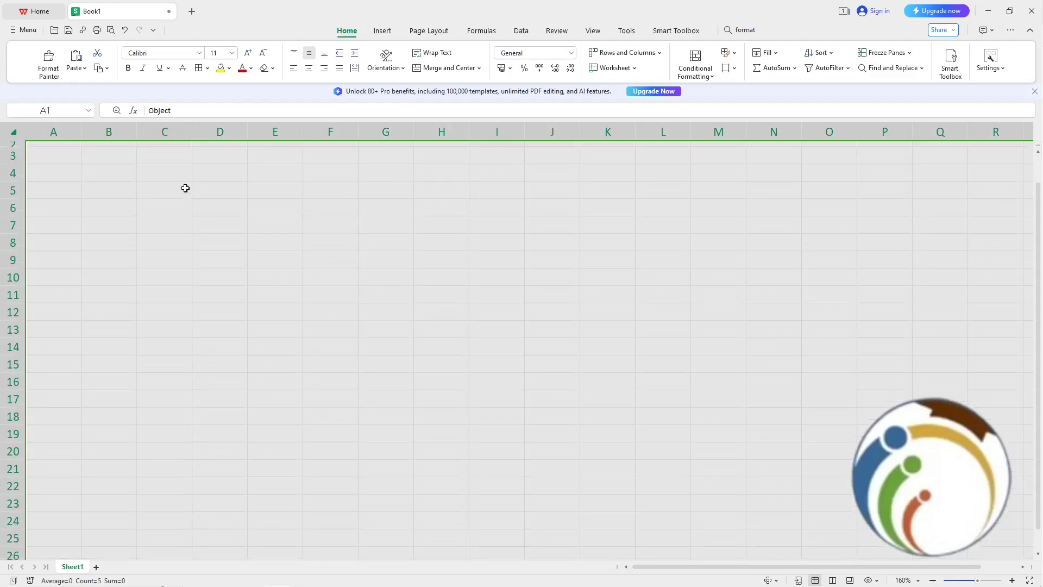
{"action": "scroll", "coordinate": [185, 188], "scroll_direction": "up", "scroll_amount": 1}
{"action": "scroll", "coordinate": [31, 133], "scroll_direction": "up", "scroll_amount": 3}
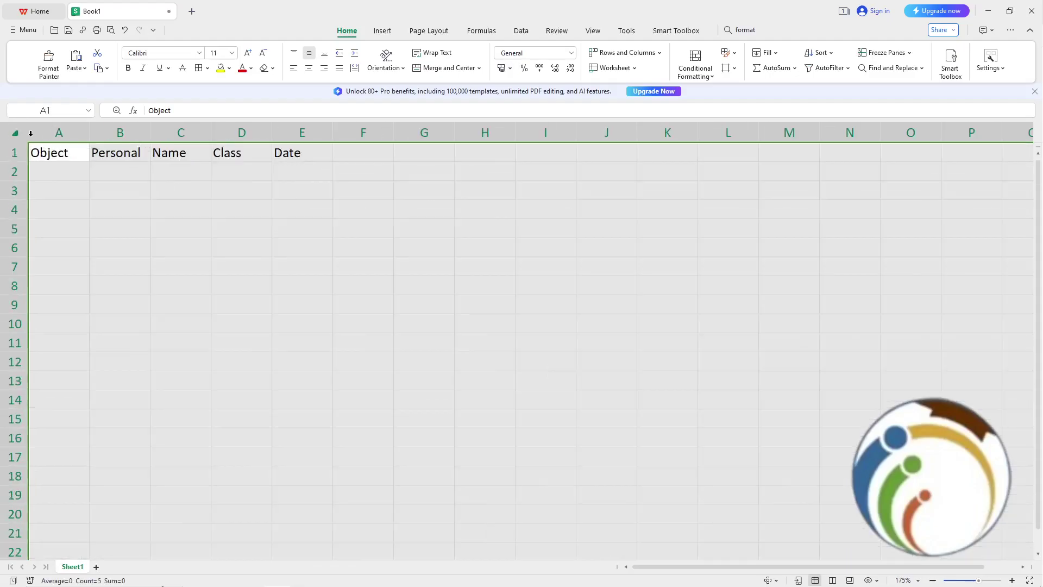
{"action": "scroll", "coordinate": [30, 133], "scroll_direction": "up", "scroll_amount": 2}
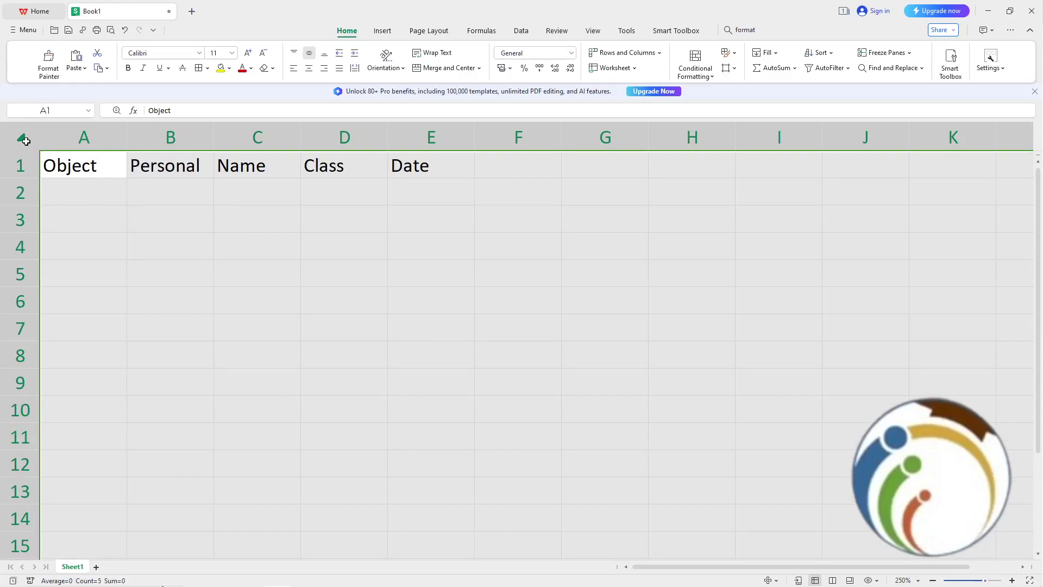
{"action": "left_click", "coordinate": [56, 163]}
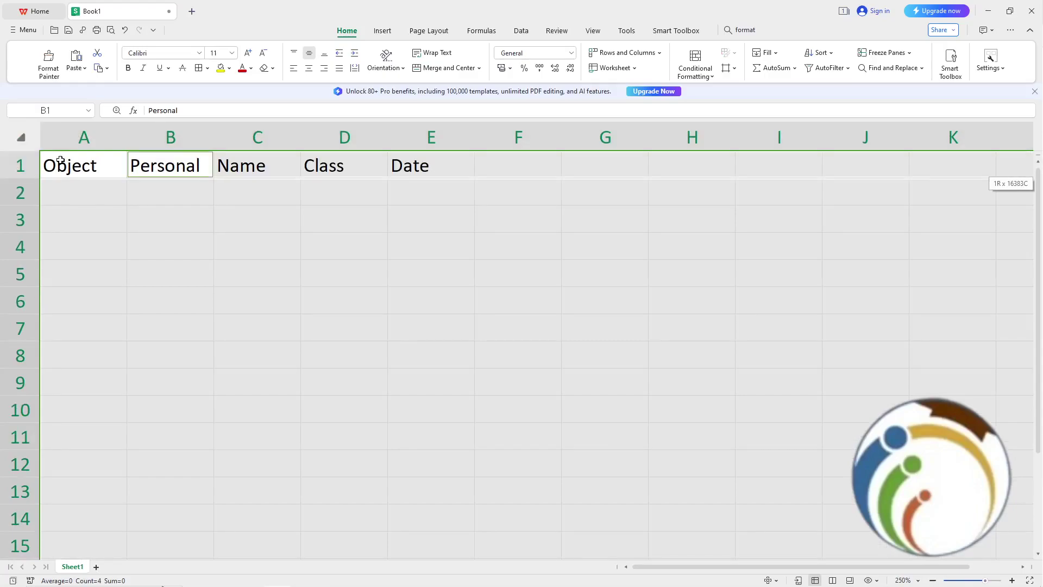
{"action": "left_click", "coordinate": [81, 136]}
{"action": "left_click", "coordinate": [38, 135]}
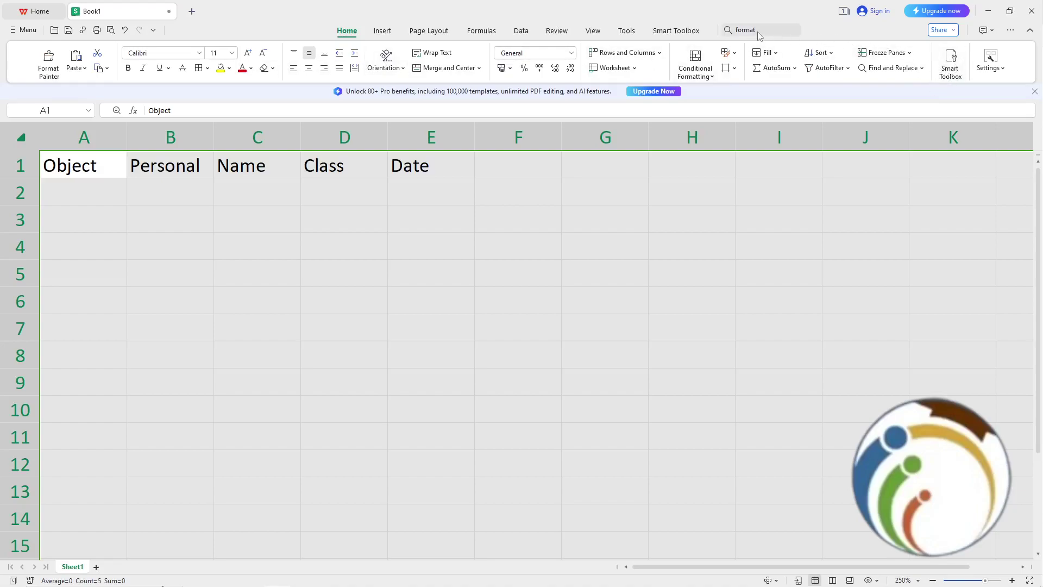
- Set every cell's Format Cells protection to Locked on and Hidden off
{"action": "left_click", "coordinate": [732, 30]}
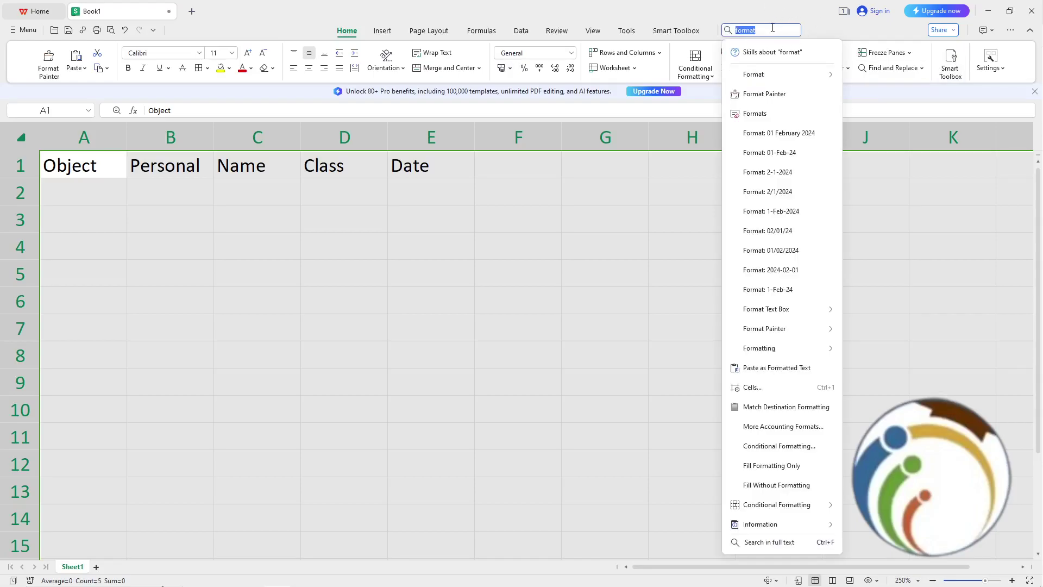
{"action": "type", "text": "format"}
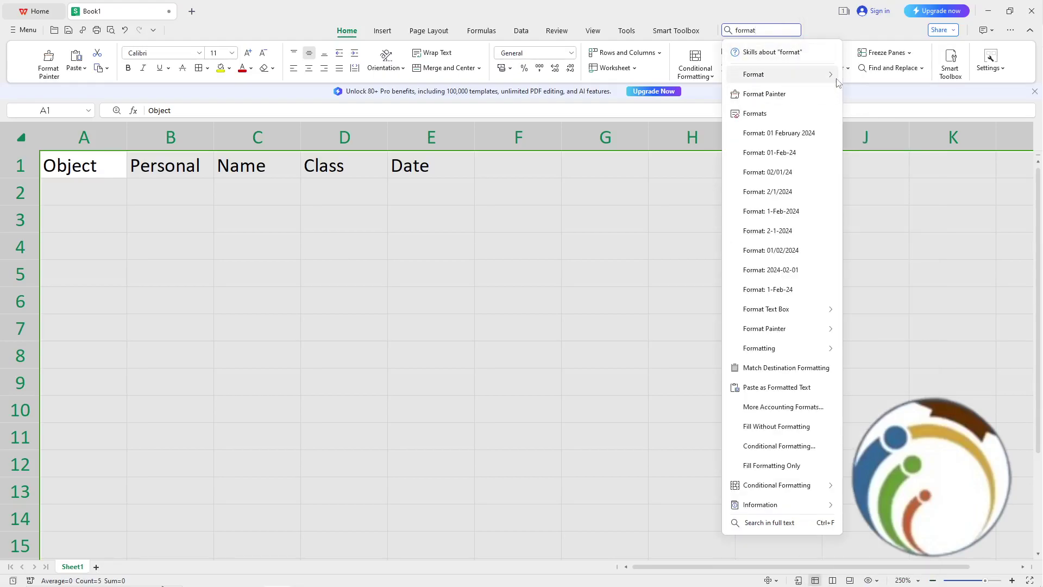
{"action": "mouse_move", "coordinate": [836, 84]}
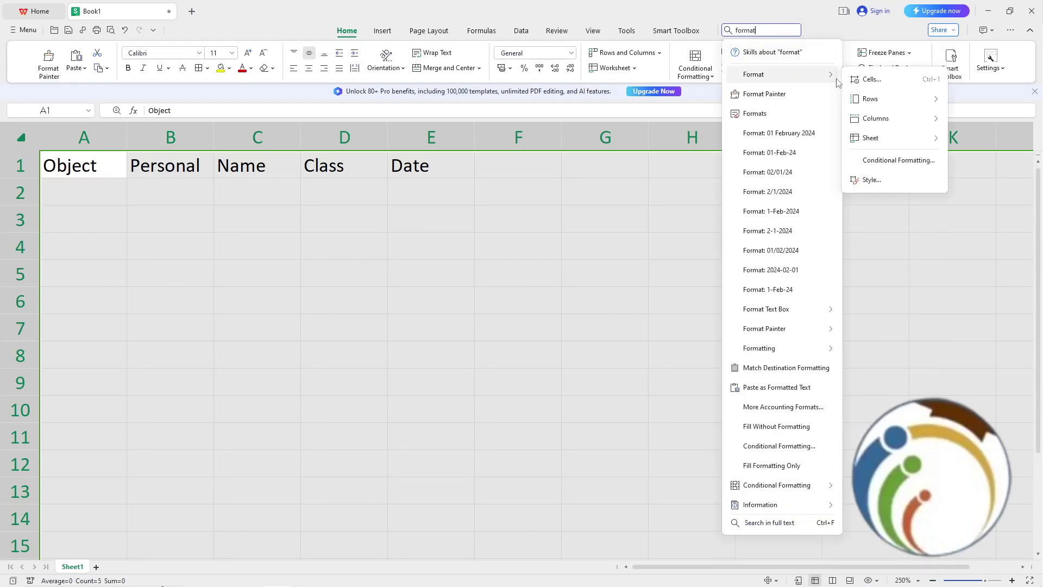
{"action": "left_click", "coordinate": [871, 80]}
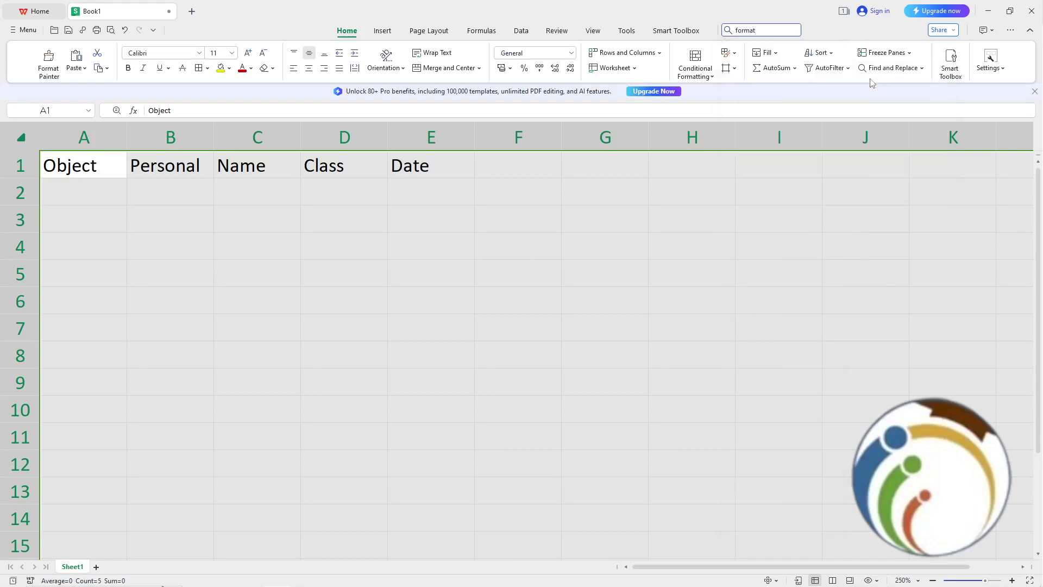
{"action": "left_click_drag", "start_coordinate": [520, 172], "coordinate": [391, 256]}
{"action": "left_click", "coordinate": [292, 293]}
{"action": "left_click", "coordinate": [293, 283]}
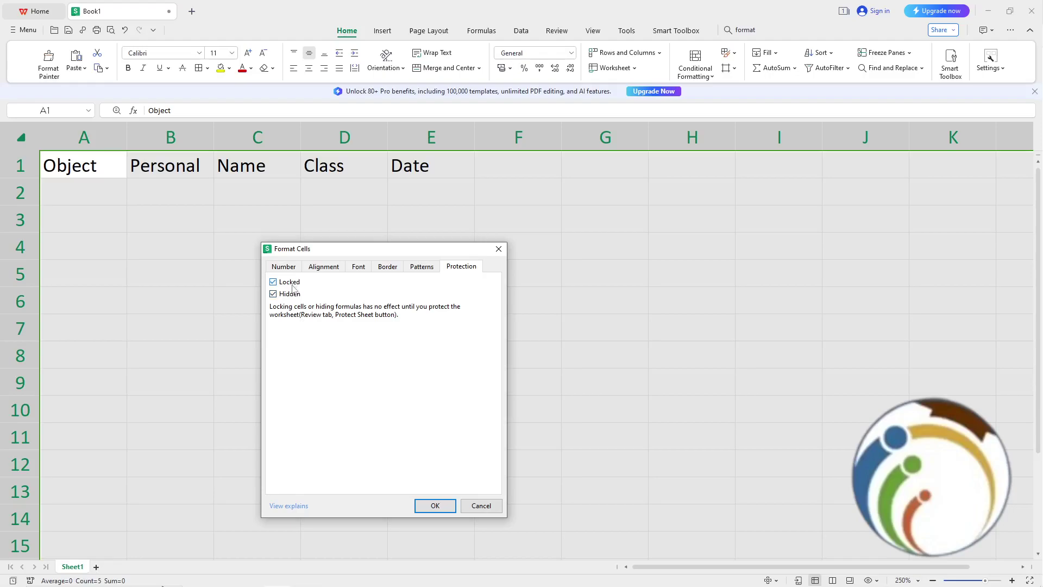
{"action": "left_click", "coordinate": [291, 291]}
{"action": "left_click_drag", "start_coordinate": [318, 254], "coordinate": [362, 190]}
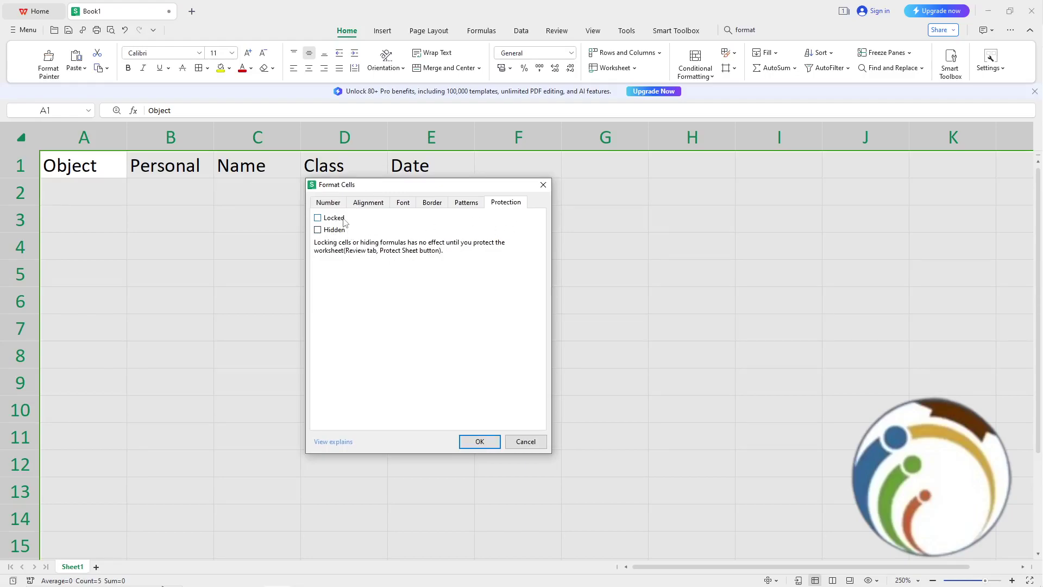
{"action": "left_click_drag", "start_coordinate": [425, 189], "coordinate": [426, 250]}
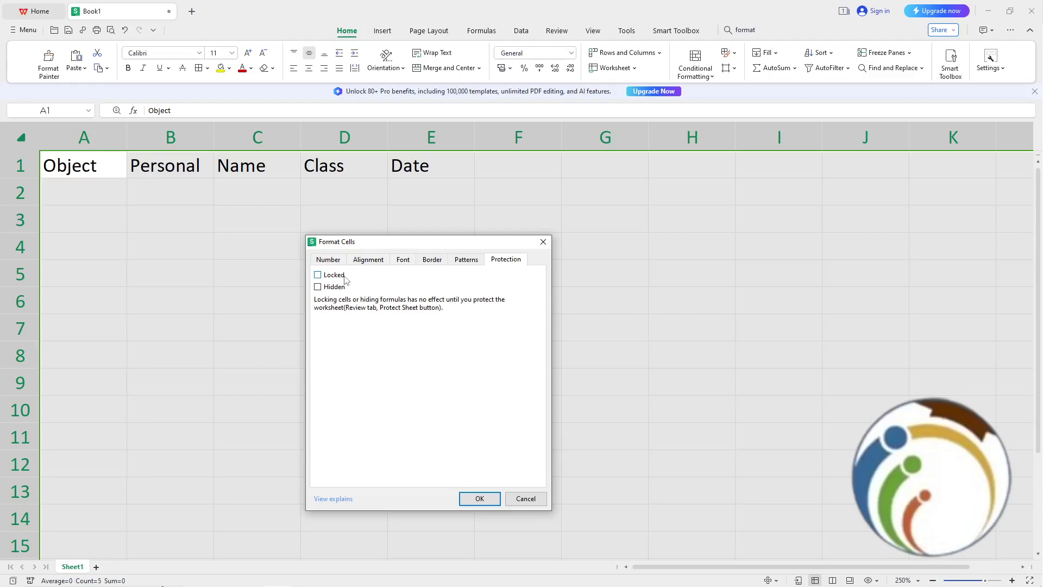
{"action": "left_click", "coordinate": [326, 278]}
- Confirm the sheet-wide protection settings and deselect down to cell A2
{"action": "left_click", "coordinate": [478, 497]}
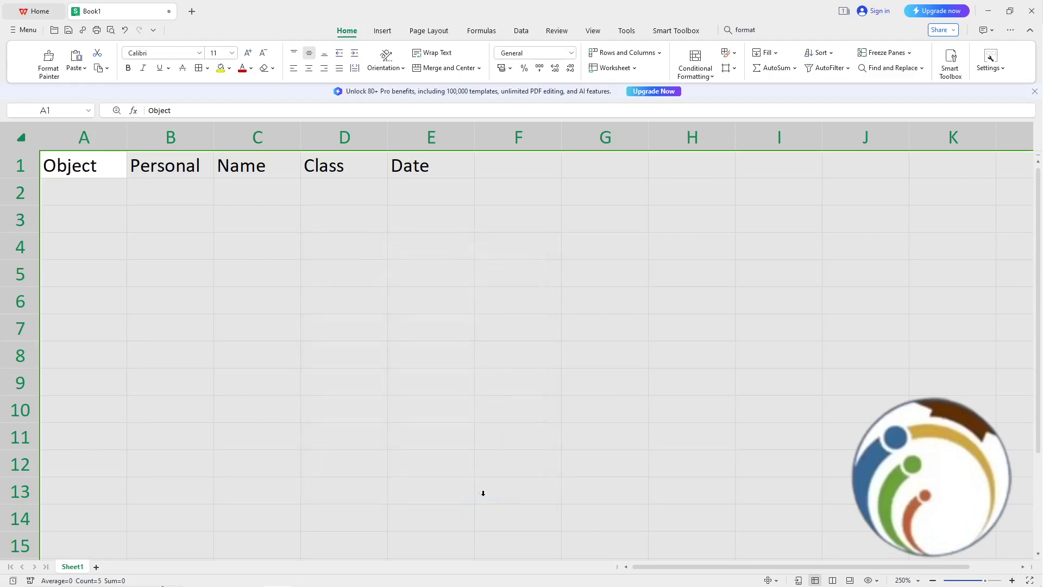
{"action": "left_click", "coordinate": [463, 445]}
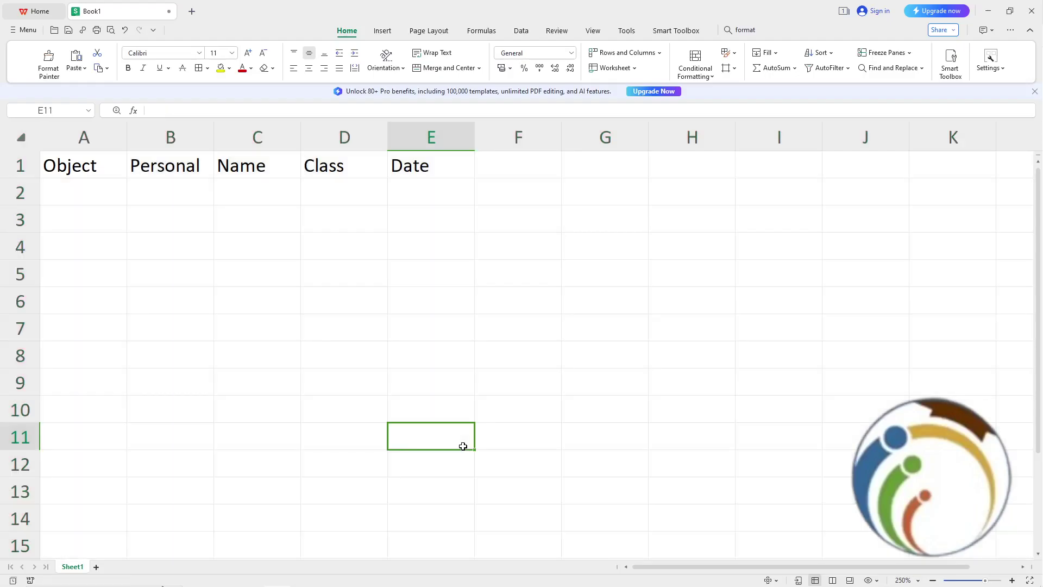
{"action": "left_click", "coordinate": [65, 194]}
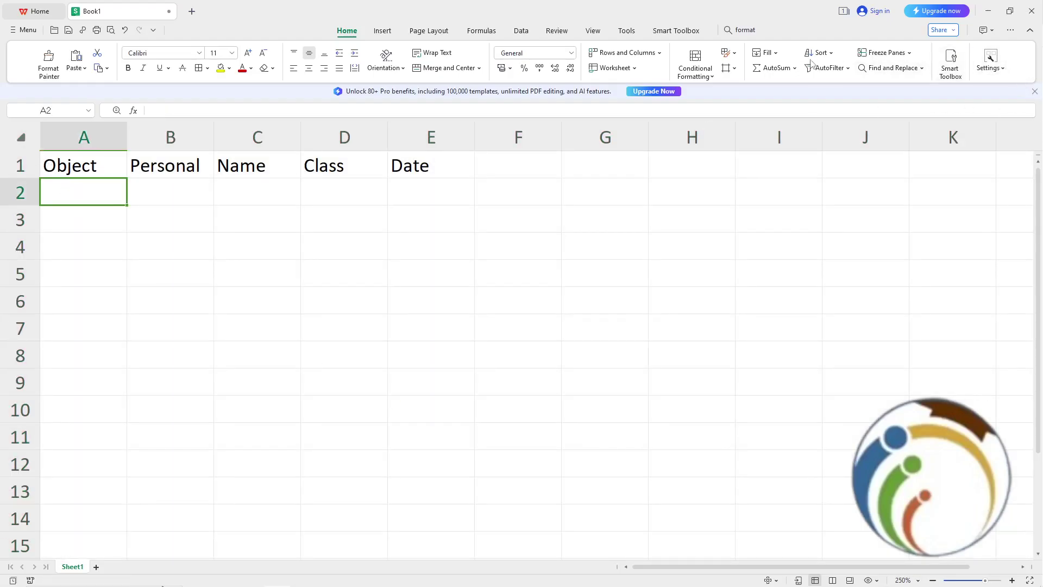
- Select the constant header cells A1:E1 using Go To with Constants checked
{"action": "left_click", "coordinate": [875, 70]}
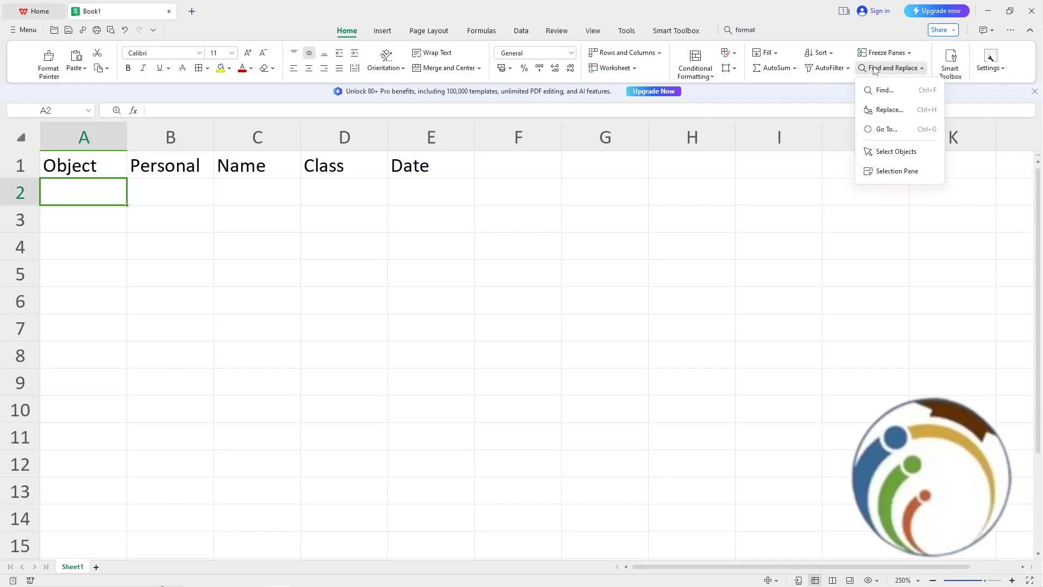
{"action": "left_click", "coordinate": [891, 96]}
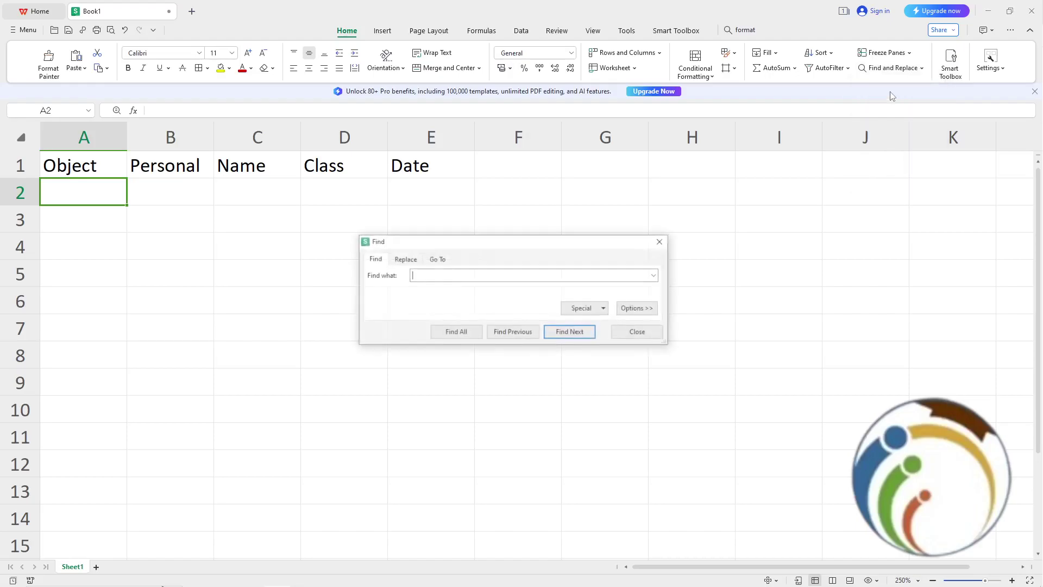
{"action": "left_click", "coordinate": [437, 259]}
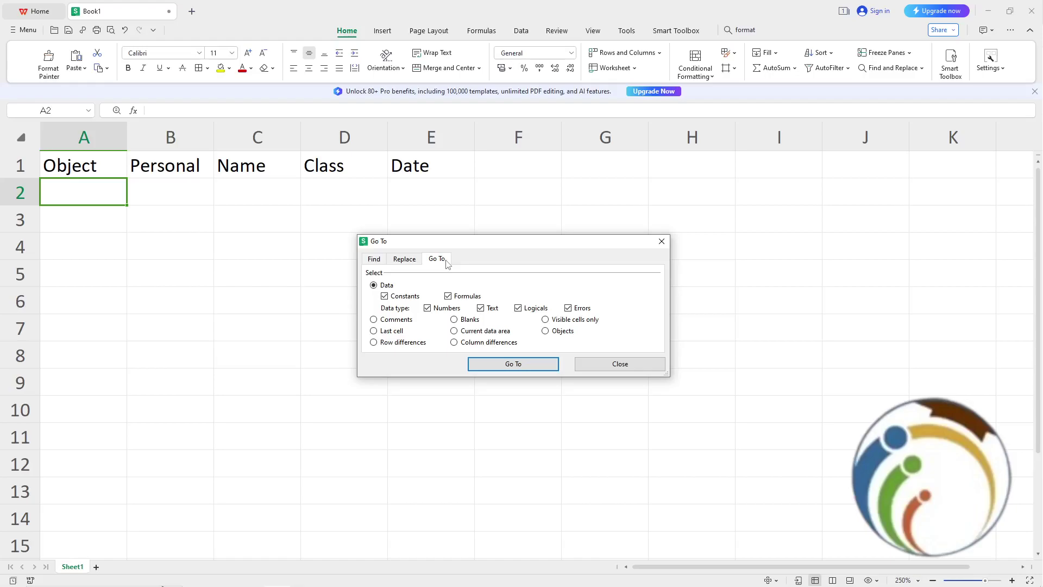
{"action": "left_click", "coordinate": [438, 309]}
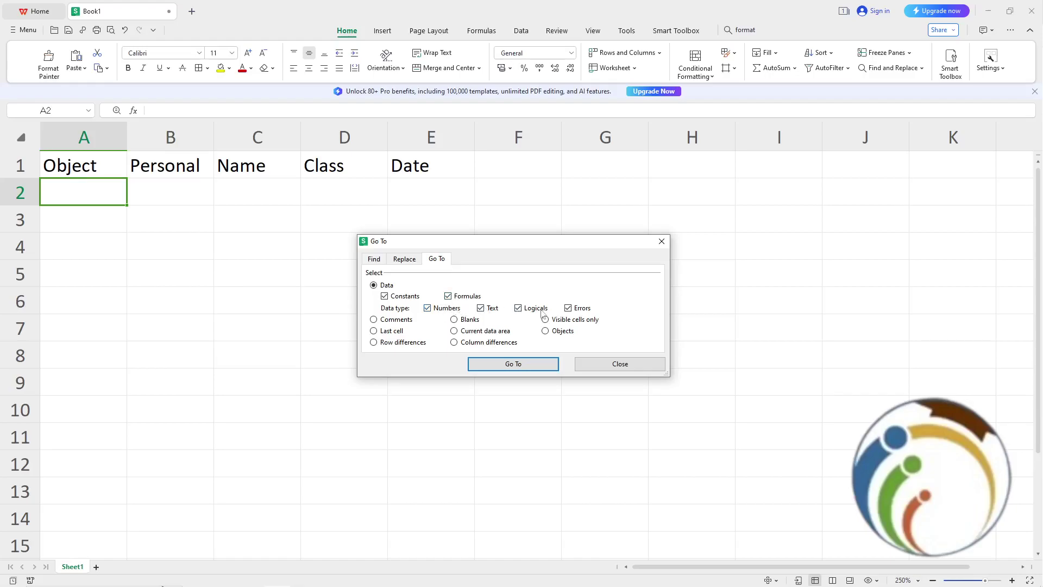
{"action": "left_click", "coordinate": [452, 310]}
{"action": "left_click", "coordinate": [513, 362]}
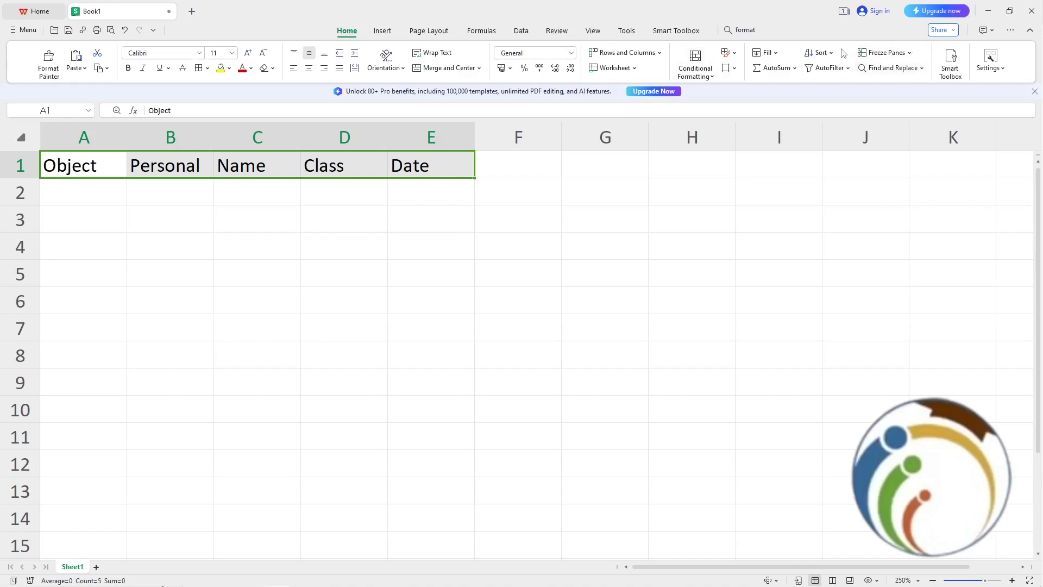
- Confirm headers A1:E1 keep Locked checked and Hidden off in Format Cells protection
{"action": "left_click", "coordinate": [739, 32]}
{"action": "mouse_move", "coordinate": [807, 75]}
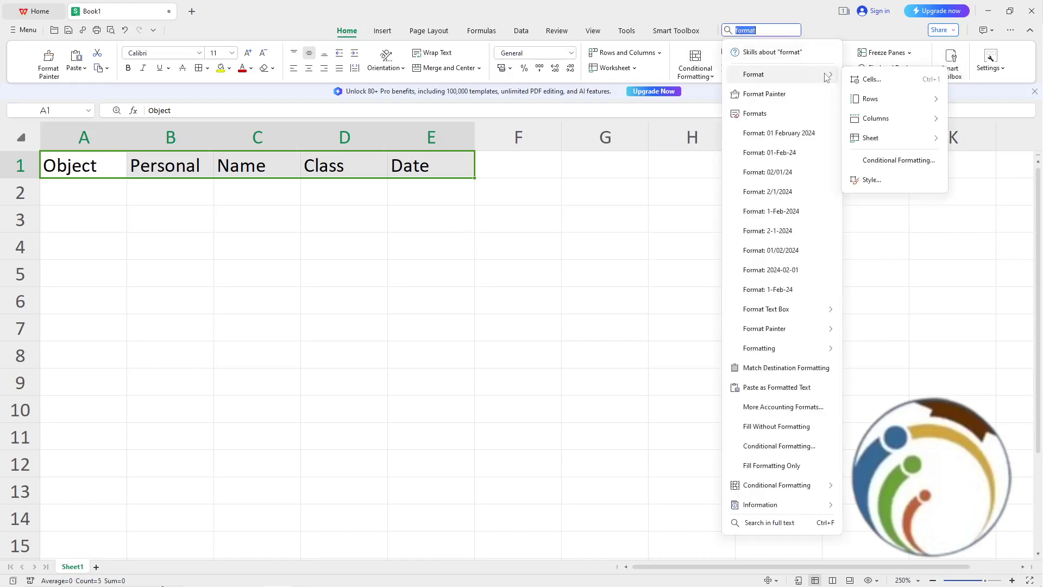
{"action": "left_click", "coordinate": [867, 80]}
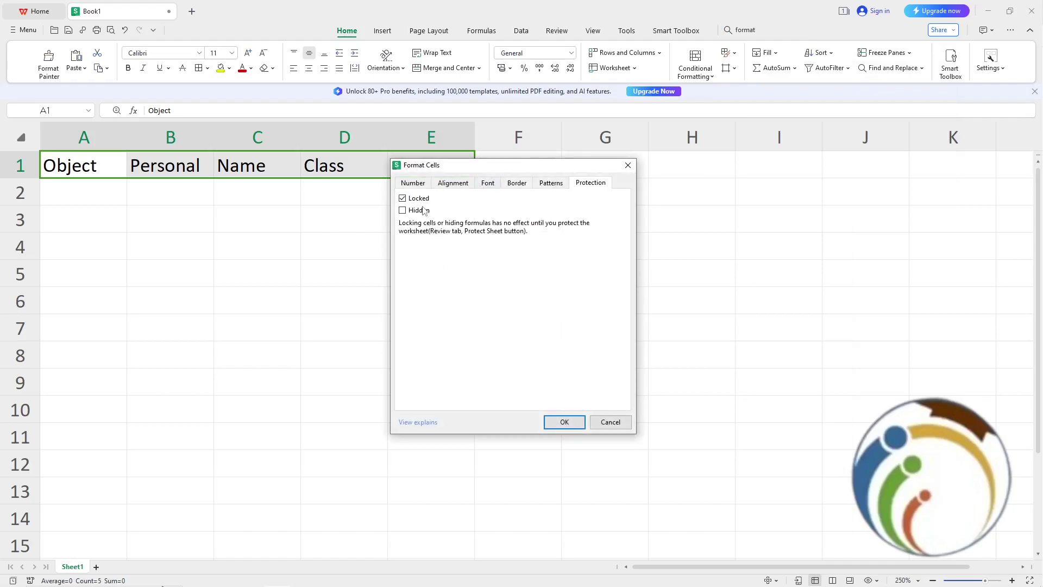
{"action": "left_click", "coordinate": [549, 419]}
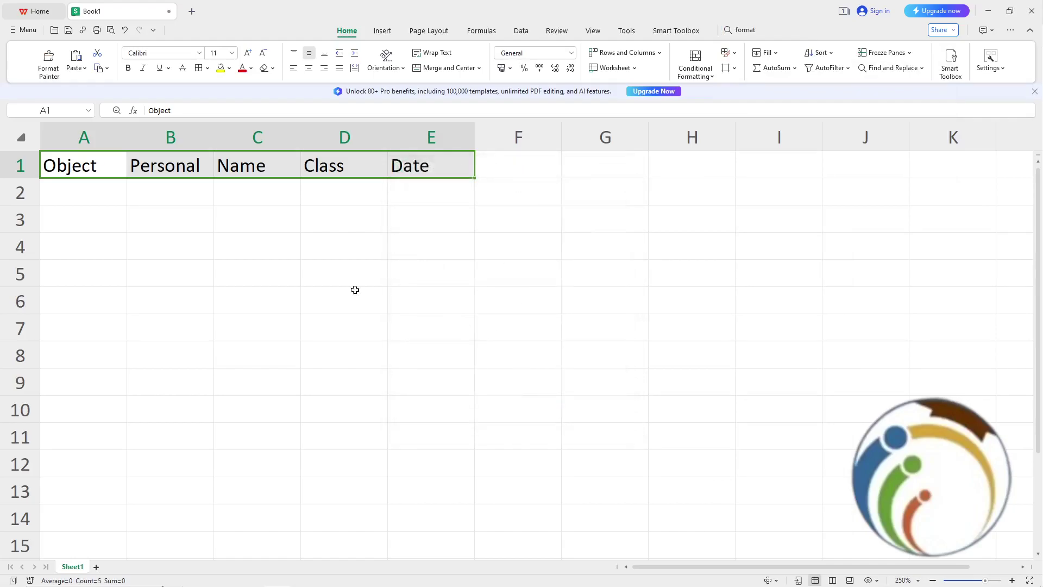
- Lock the selected header cells A1:E1 with Review › Lock Cell
{"action": "left_click", "coordinate": [555, 32]}
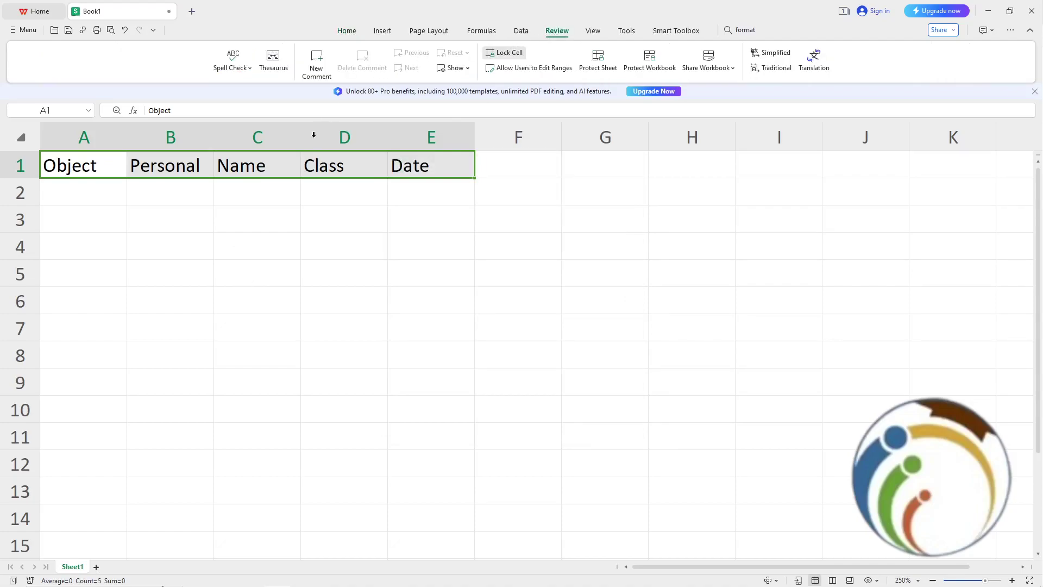
{"action": "left_click", "coordinate": [502, 60]}
{"action": "left_click", "coordinate": [140, 168]}
{"action": "double_click", "coordinate": [160, 172]}
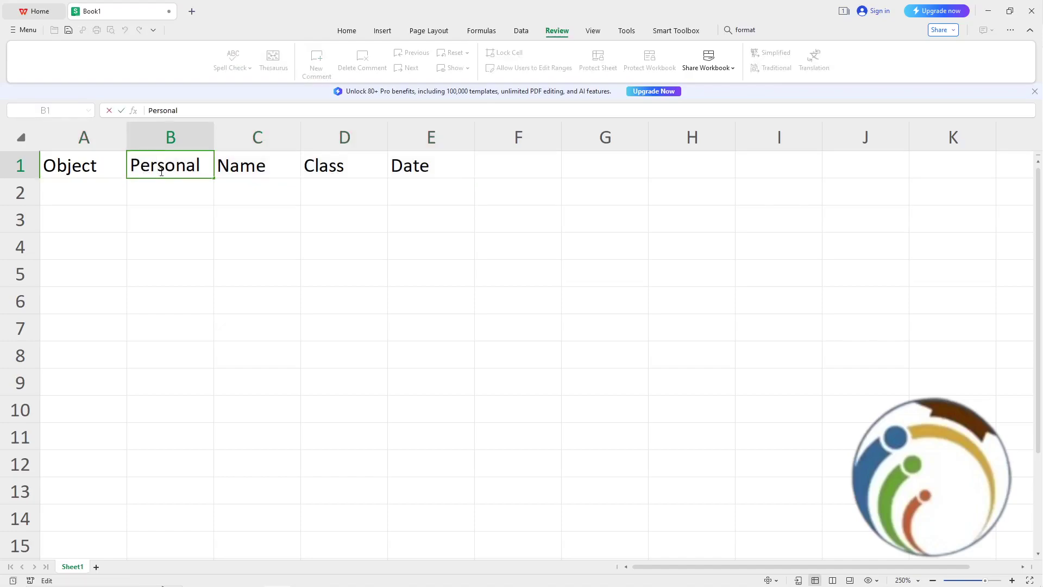
{"action": "left_click", "coordinate": [154, 198]}
{"action": "left_click", "coordinate": [161, 172]}
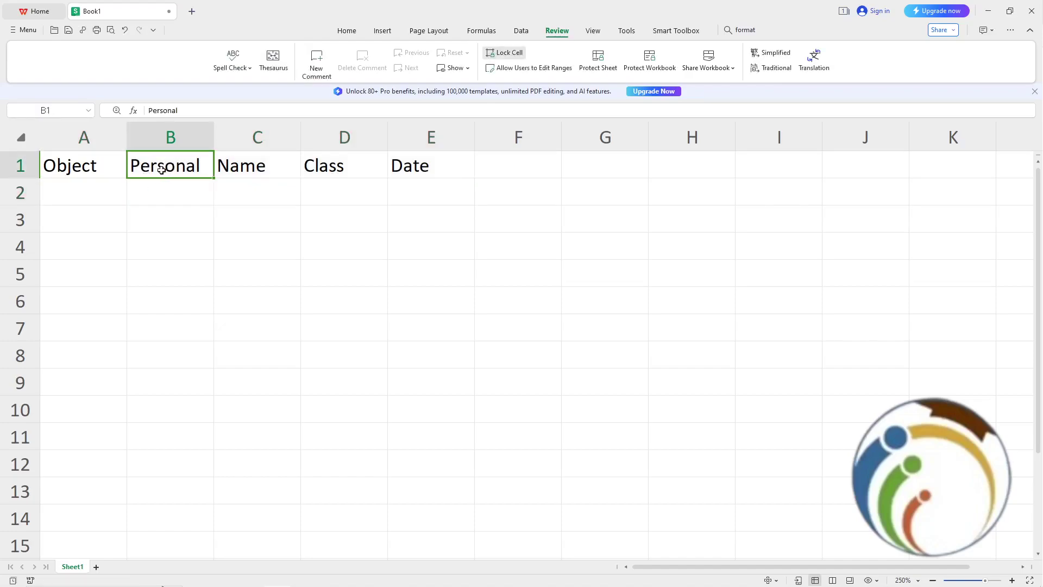
{"action": "left_click", "coordinate": [381, 32]}
{"action": "double_click", "coordinate": [173, 165]}
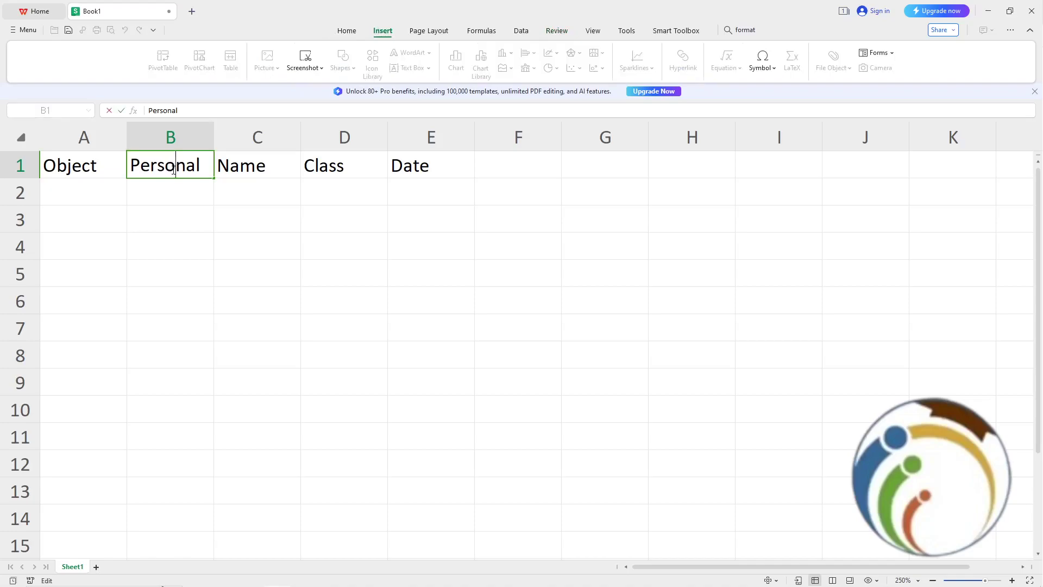
{"action": "double_click", "coordinate": [175, 166]}
{"action": "left_click", "coordinate": [173, 165]}
{"action": "double_click", "coordinate": [170, 165]}
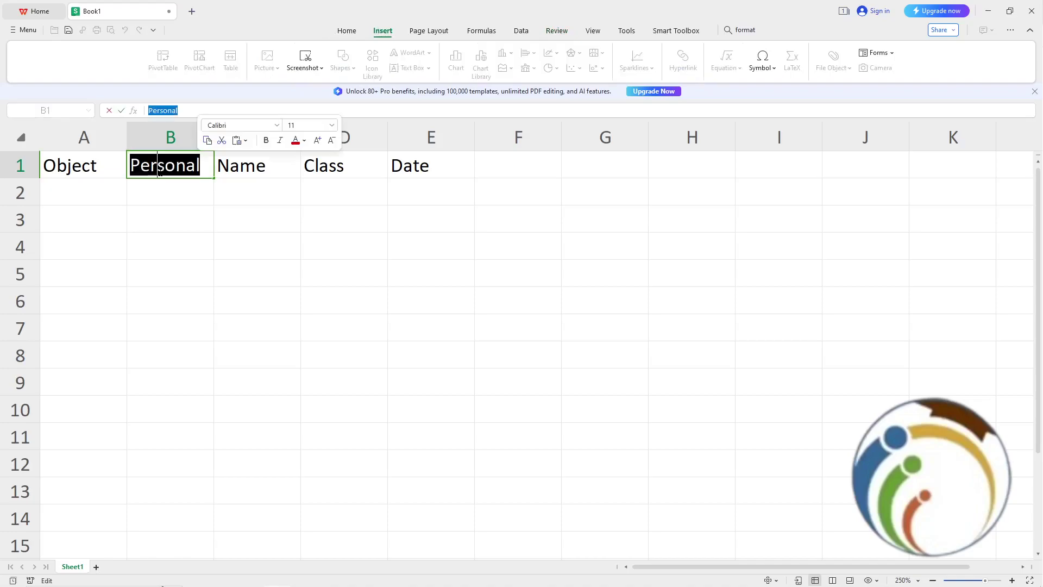
{"action": "left_click", "coordinate": [160, 166]}
{"action": "left_click", "coordinate": [158, 198]}
{"action": "left_click", "coordinate": [163, 176]}
{"action": "double_click", "coordinate": [164, 165]}
{"action": "left_click", "coordinate": [164, 166]}
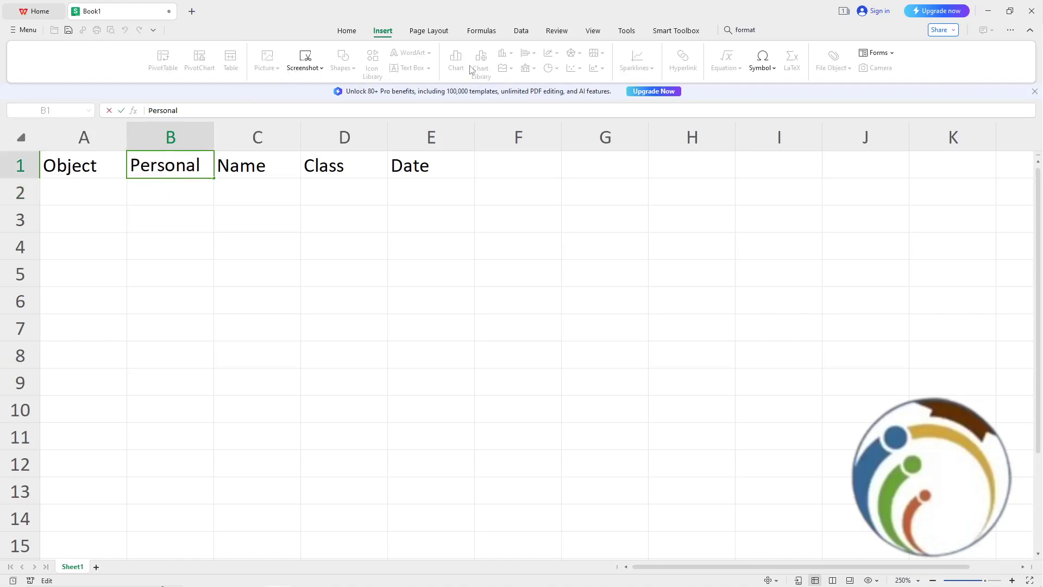
{"action": "left_click", "coordinate": [765, 67]}
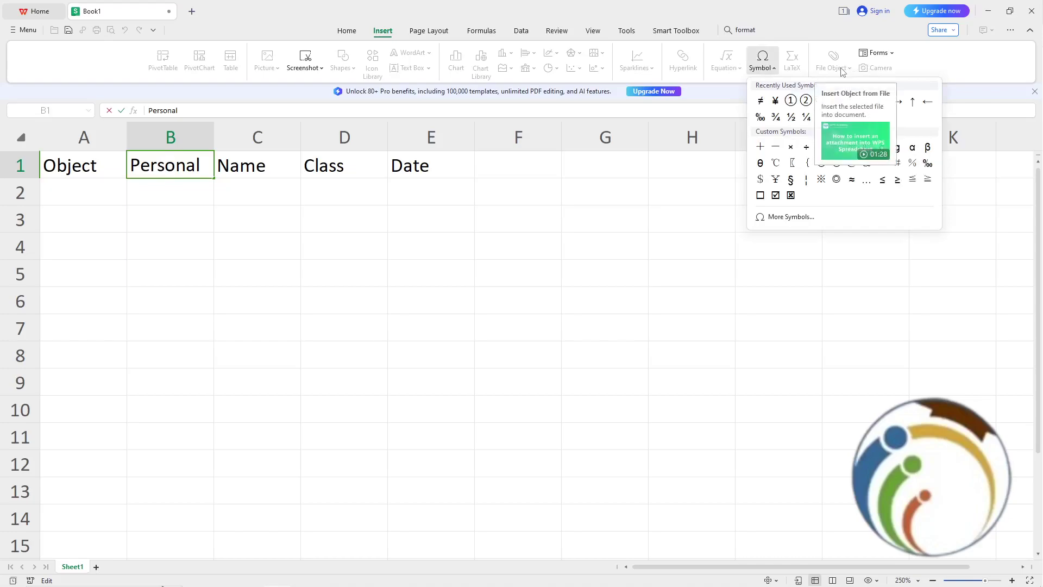
{"action": "left_click", "coordinate": [655, 64]}
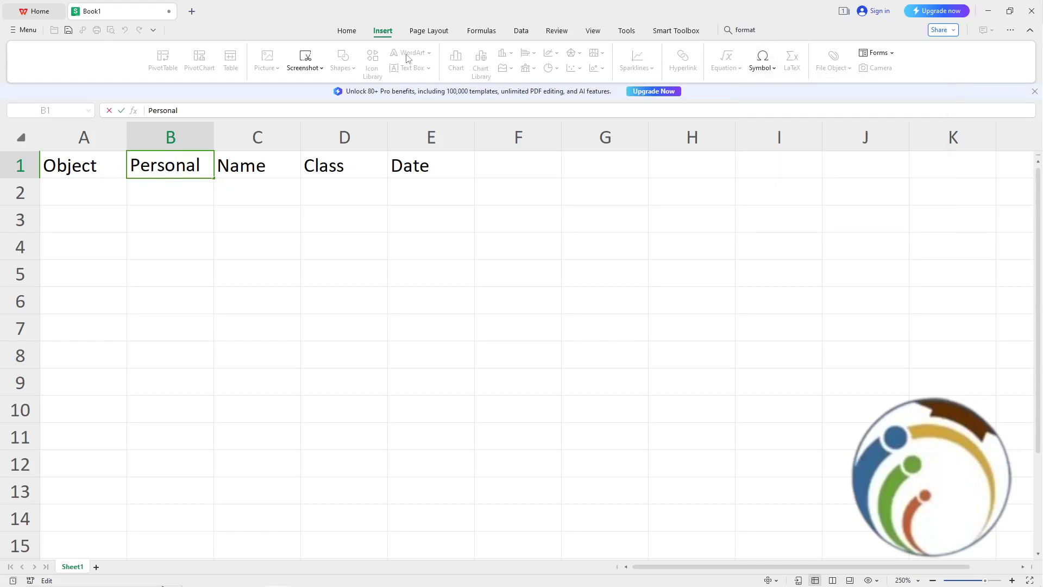
{"action": "left_click", "coordinate": [428, 31]}
{"action": "left_click", "coordinate": [480, 33]}
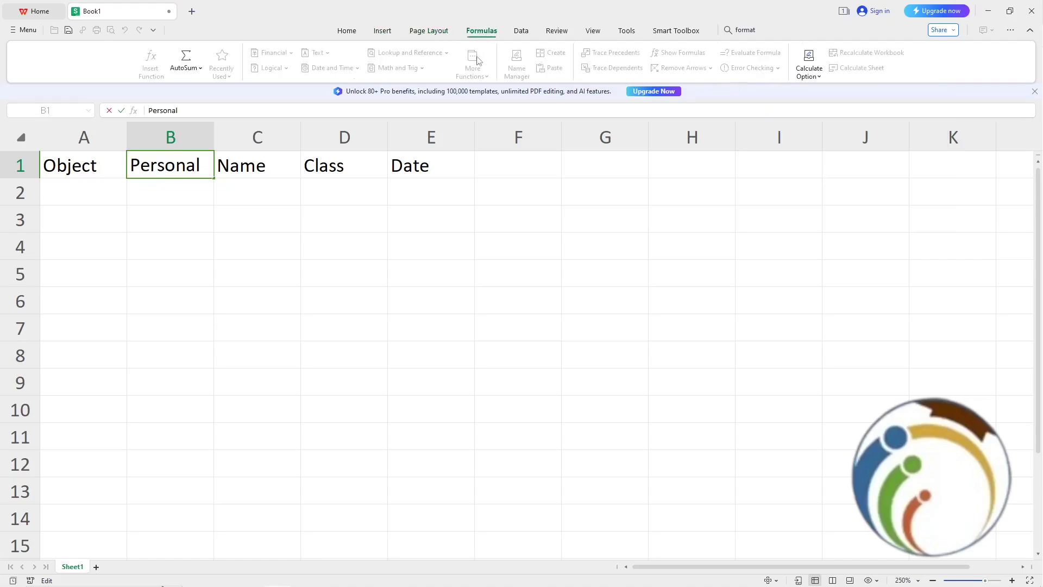
{"action": "left_click", "coordinate": [518, 32]}
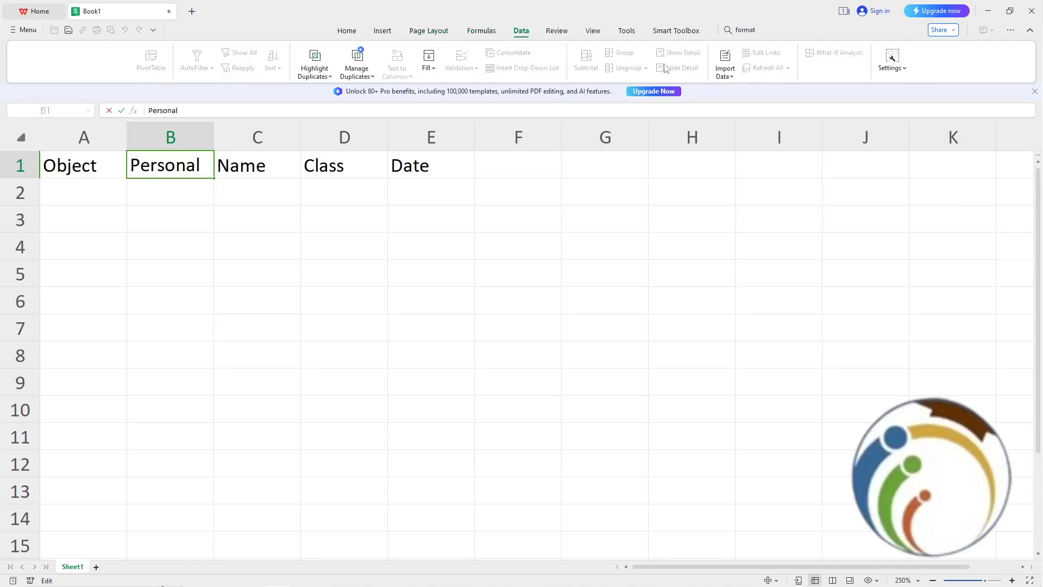
{"action": "left_click", "coordinate": [624, 33]}
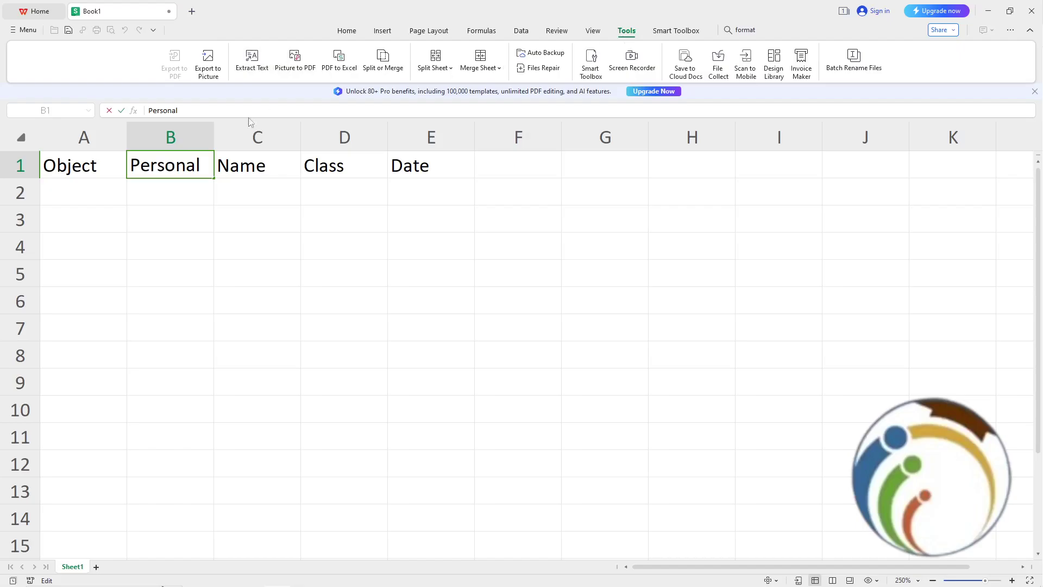
{"action": "left_click", "coordinate": [349, 225]}
{"action": "left_click", "coordinate": [348, 198]}
{"action": "left_click", "coordinate": [463, 193]}
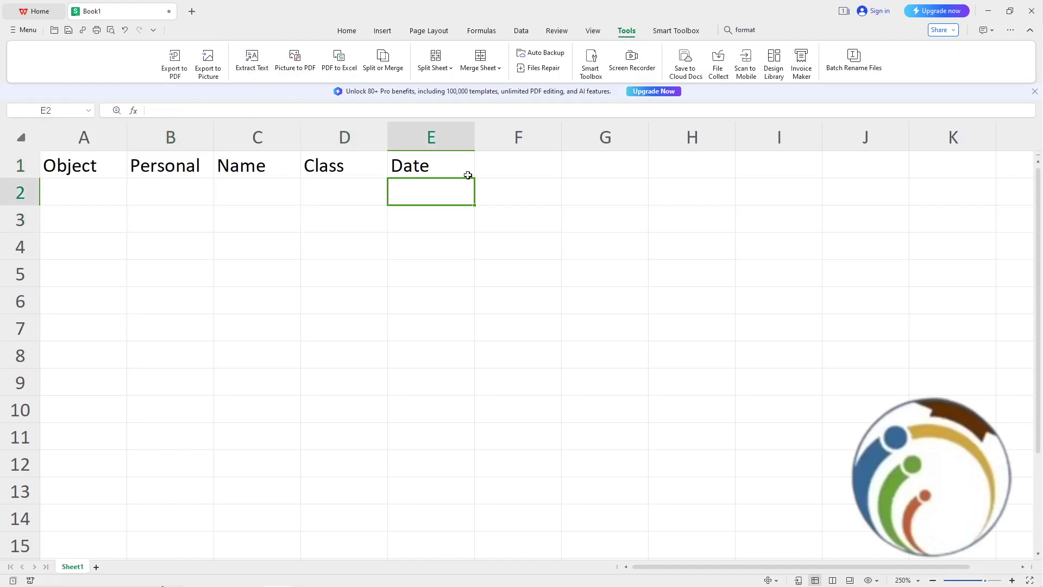